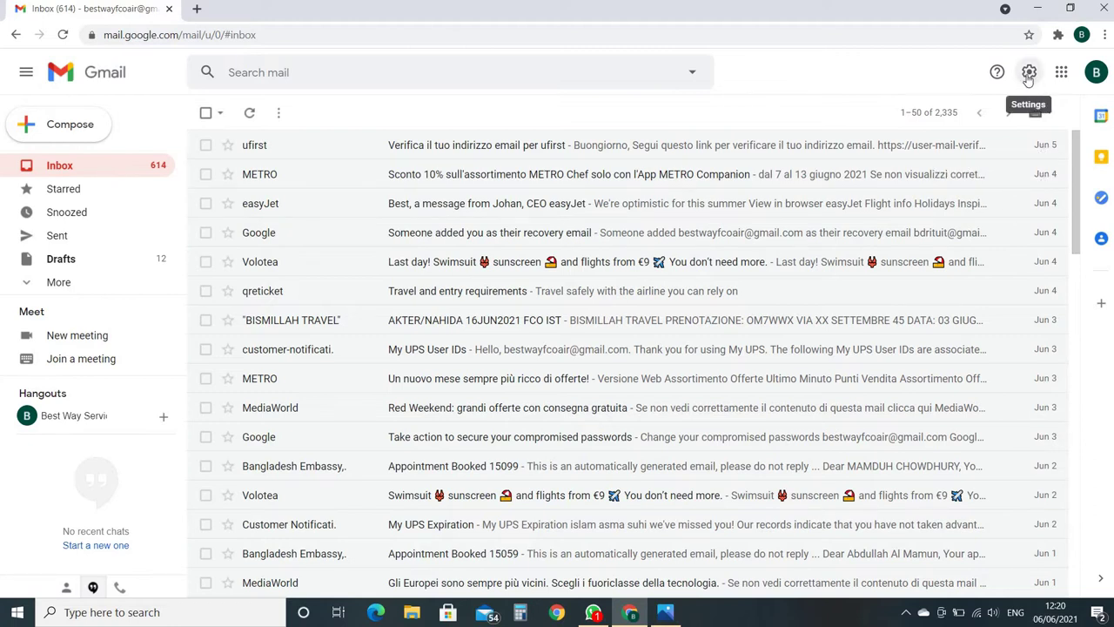
- Open the Change password page from Gmail's Accounts and Import settings
{"action": "left_click", "coordinate": [1029, 75]}
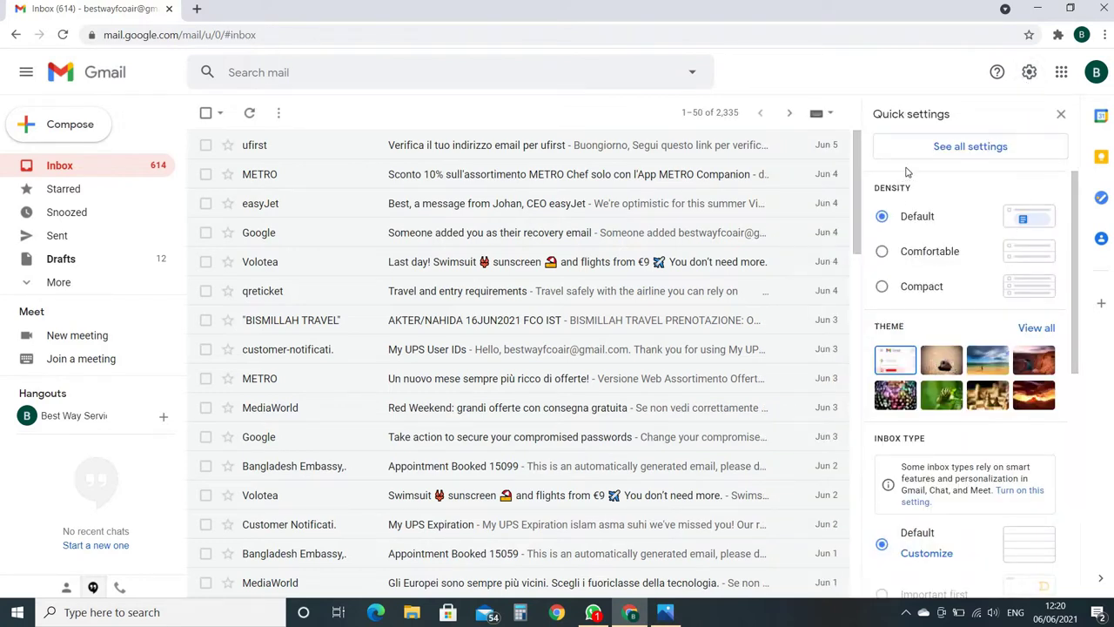
{"action": "left_click", "coordinate": [982, 148]}
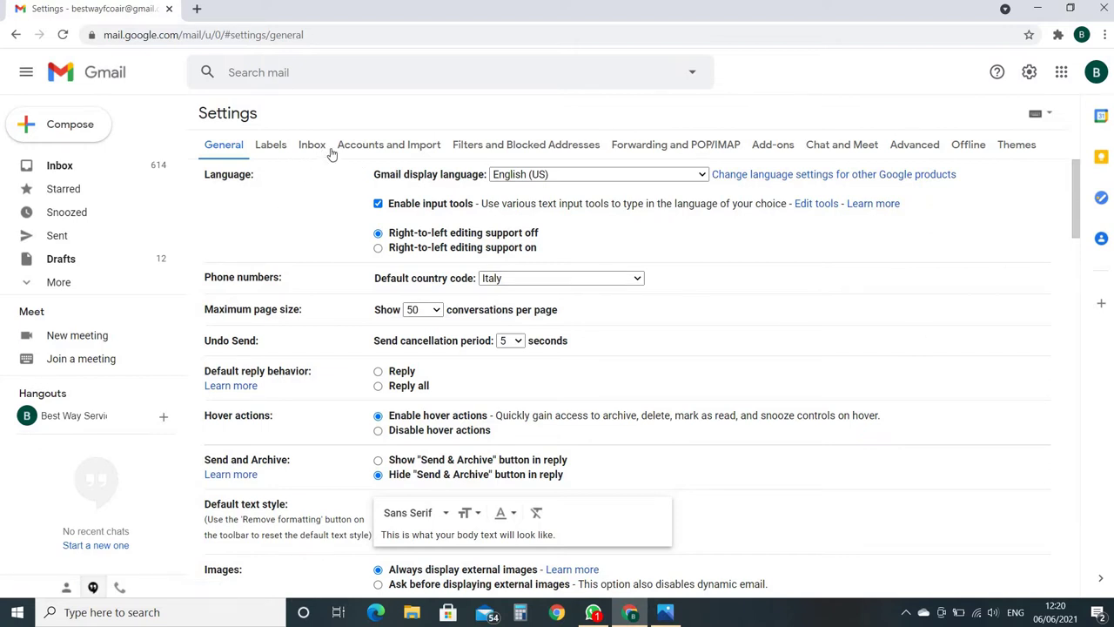
{"action": "left_click", "coordinate": [386, 148]}
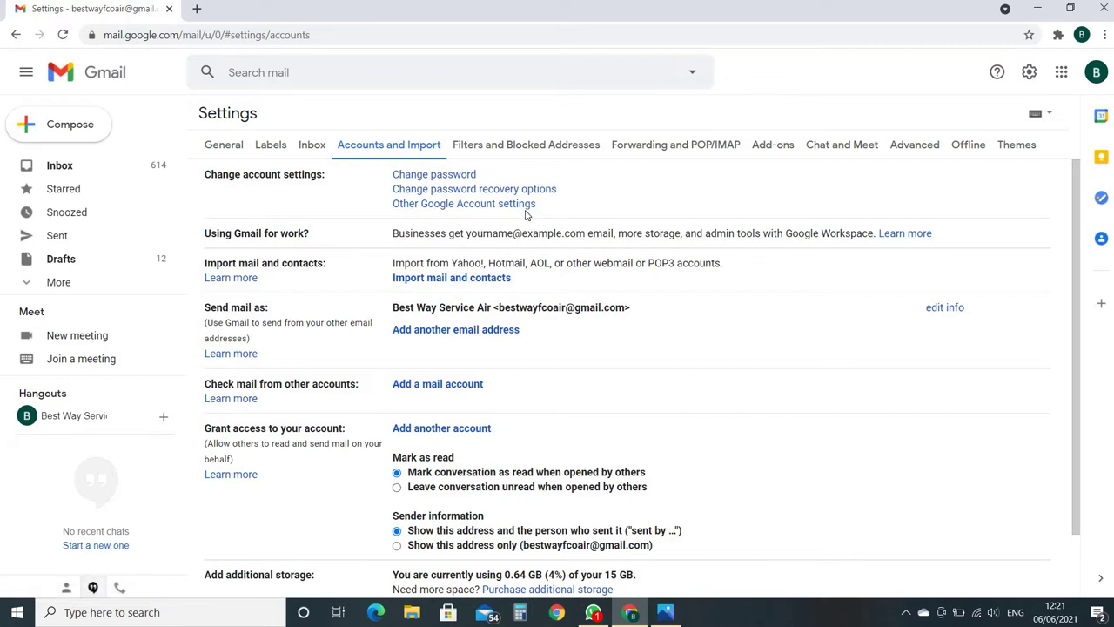
{"action": "double_click", "coordinate": [431, 178]}
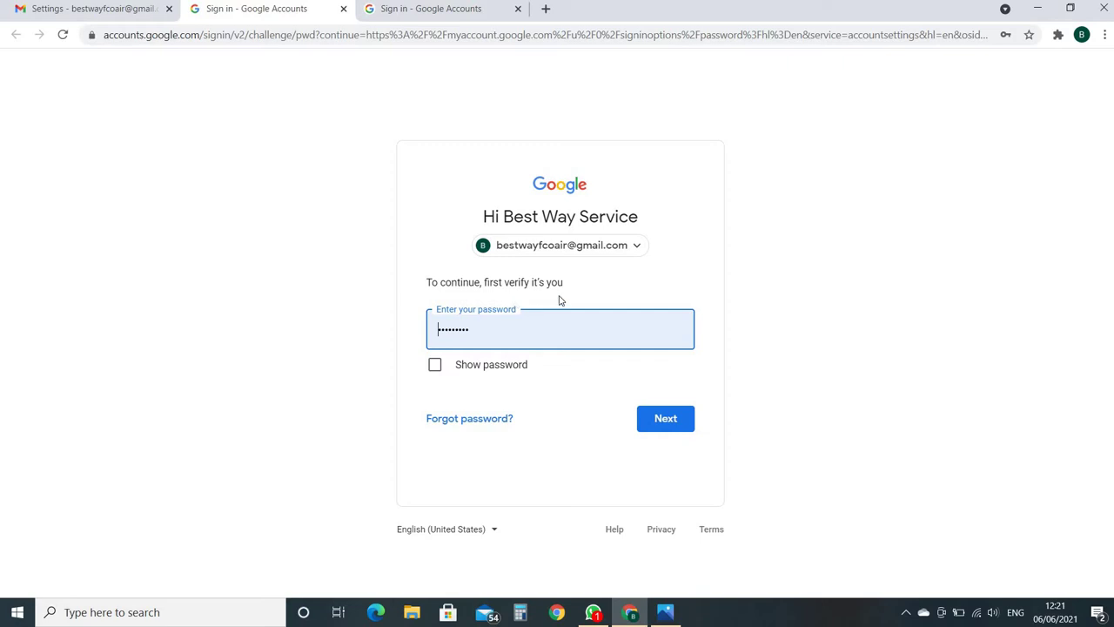
- Verify the account owner's identity by submitting the current account password
{"action": "left_click", "coordinate": [483, 329]}
{"action": "key", "text": "Down"}
{"action": "key", "text": "Return"}
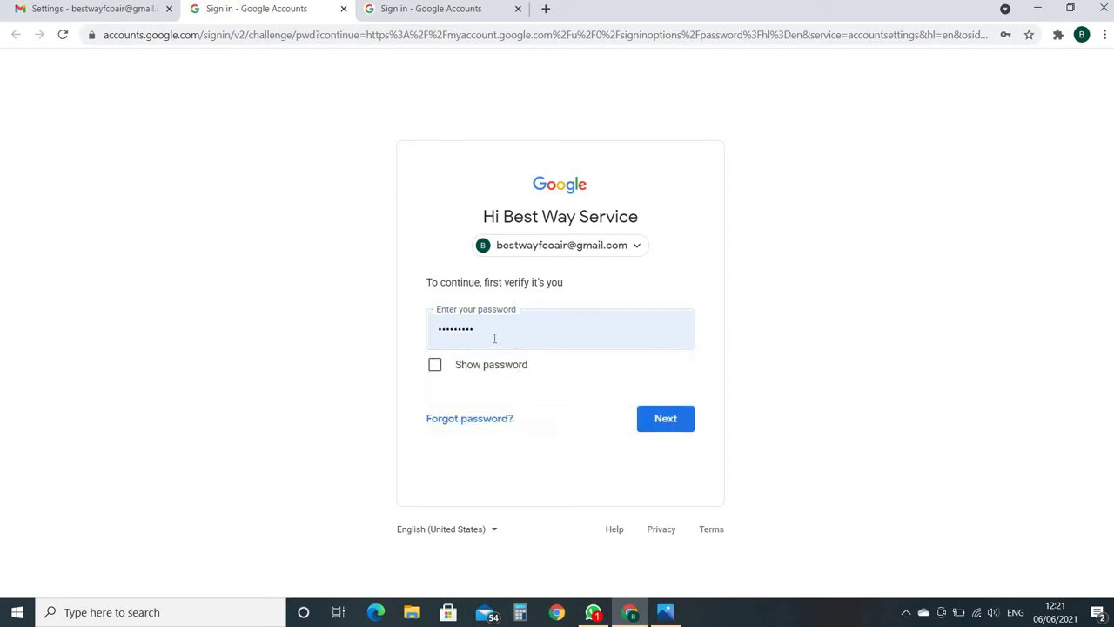
{"action": "left_click", "coordinate": [669, 422]}
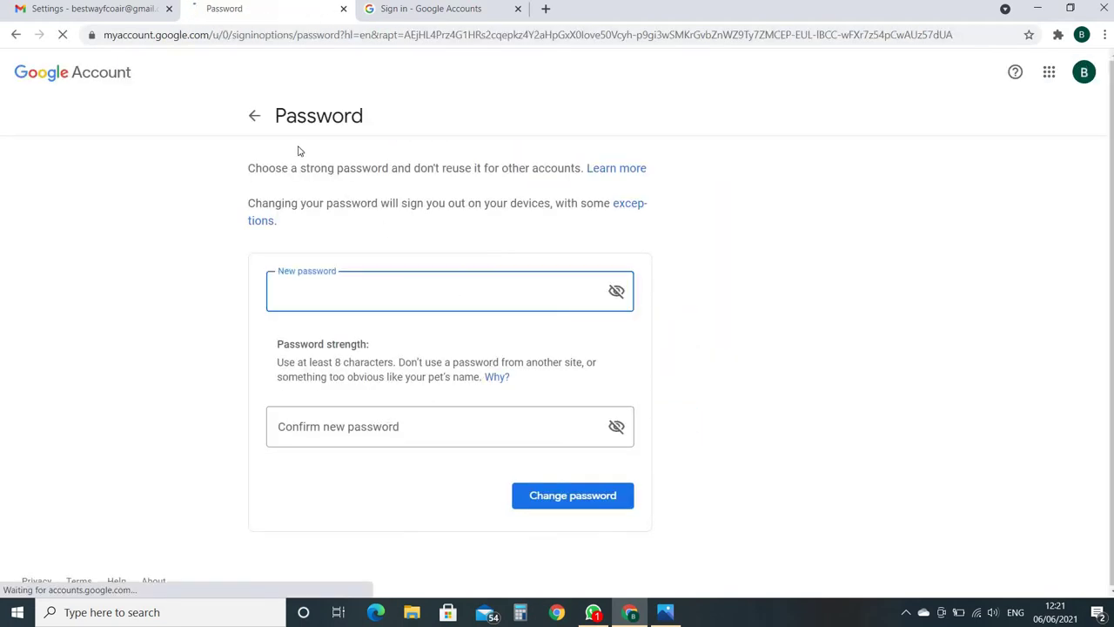
- Try to change the account password by entering a new password, repeating it in the confirmation field, and submitting
{"action": "left_click", "coordinate": [353, 298]}
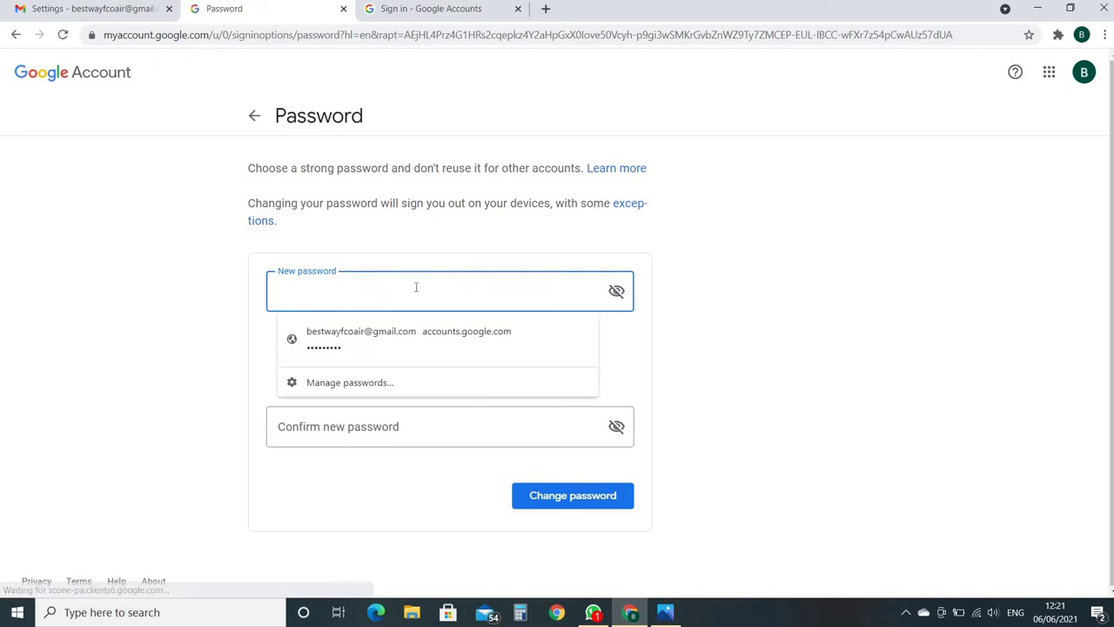
{"action": "type", "text": "•"}
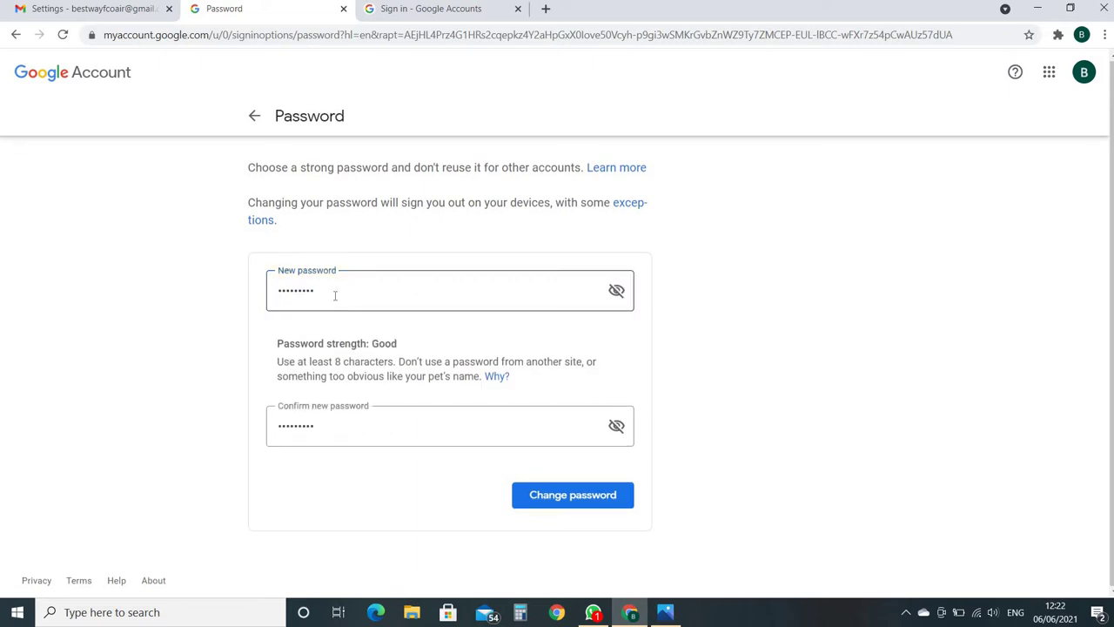
{"action": "left_click_drag", "start_coordinate": [336, 291], "coordinate": [267, 298]}
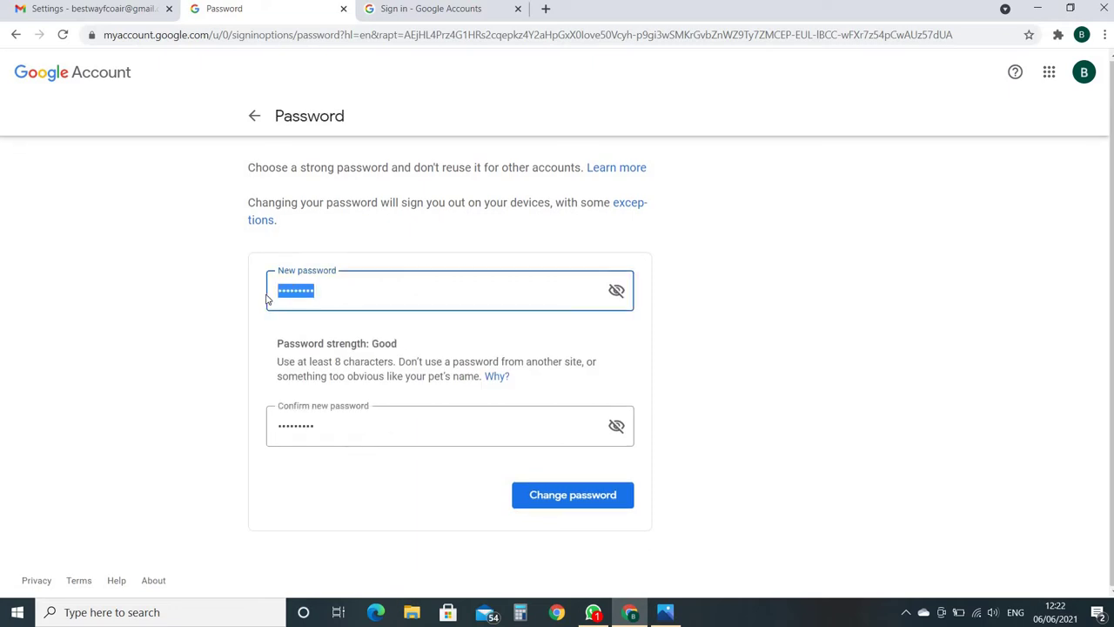
{"action": "type", "text": "•"}
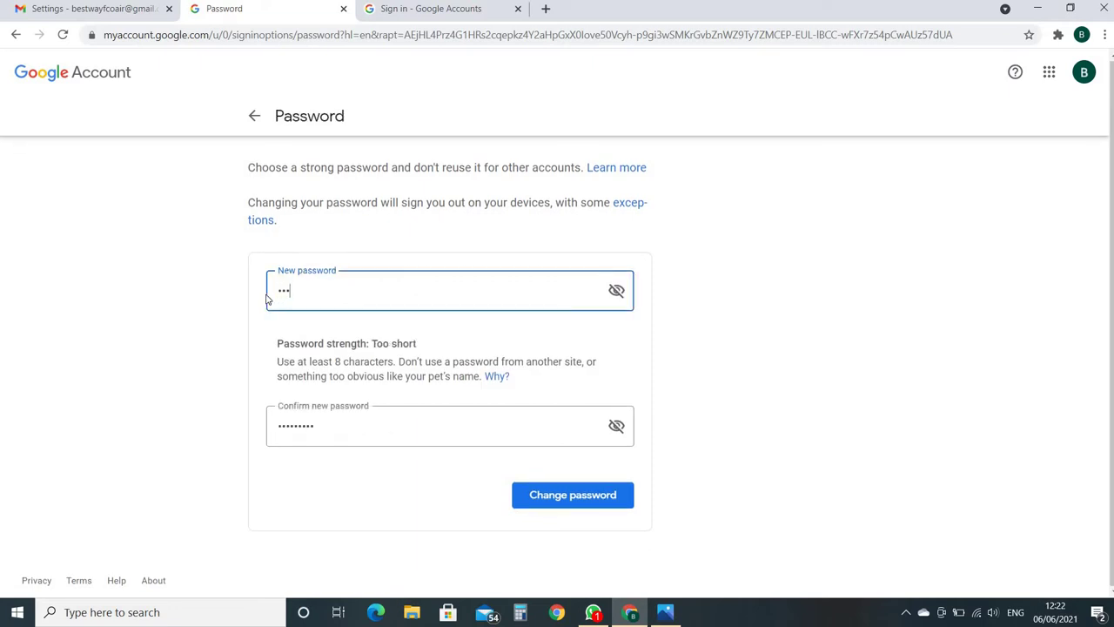
{"action": "type", "text": "••••••••"}
{"action": "key", "text": "Tab"}
{"action": "type", "text": "••••••••"}
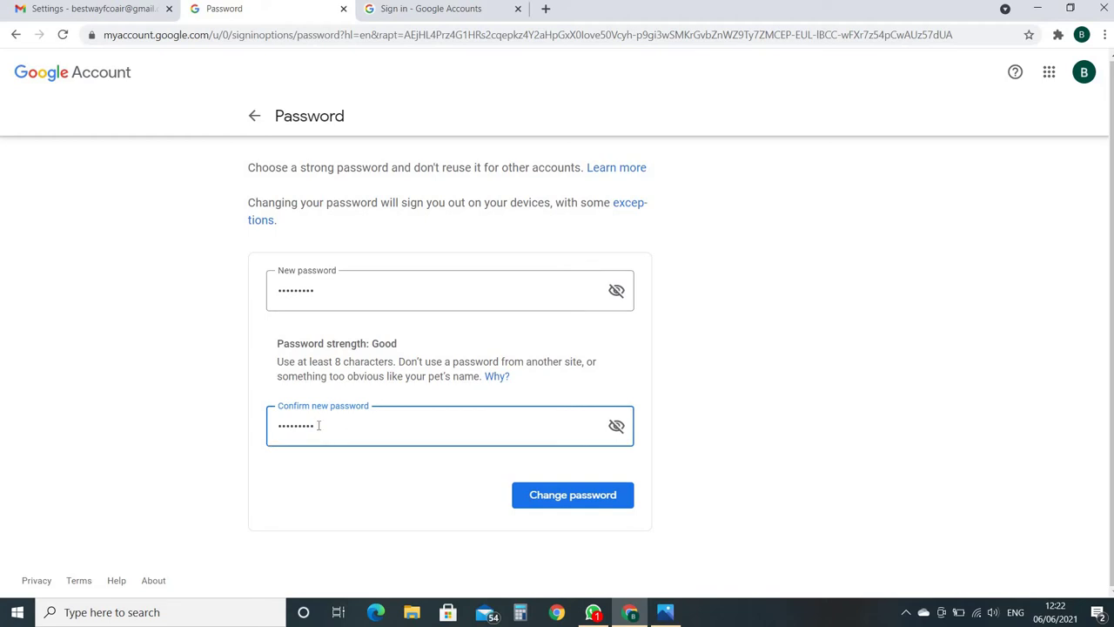
{"action": "left_click", "coordinate": [561, 503]}
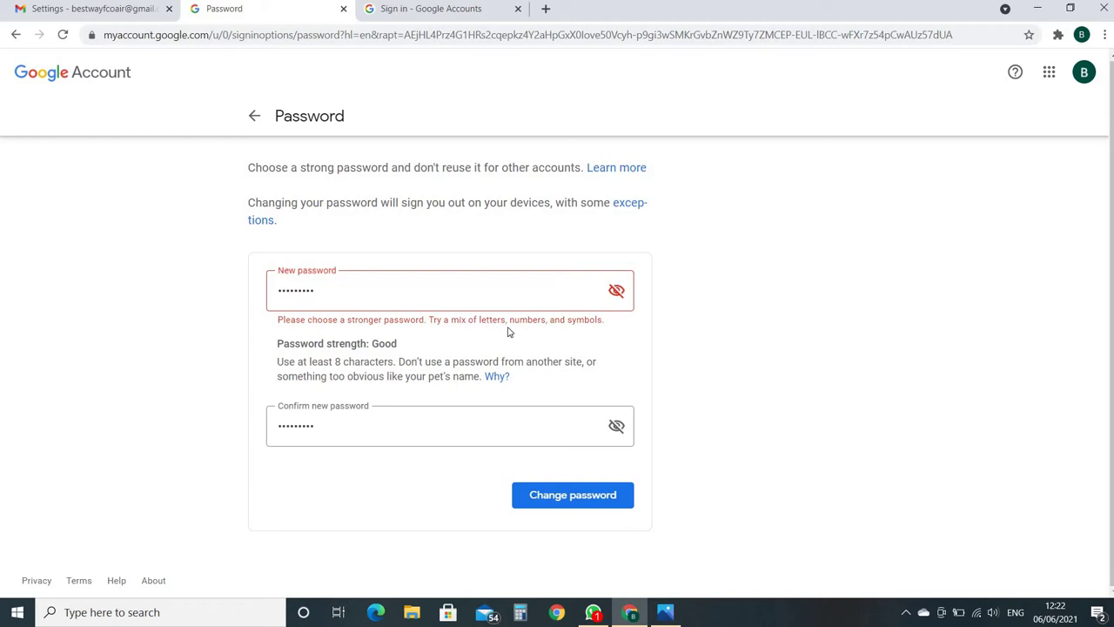
- Replace the entry with a stronger new password, repeat it in the confirmation field, and submit the password change
{"action": "double_click", "coordinate": [345, 293]}
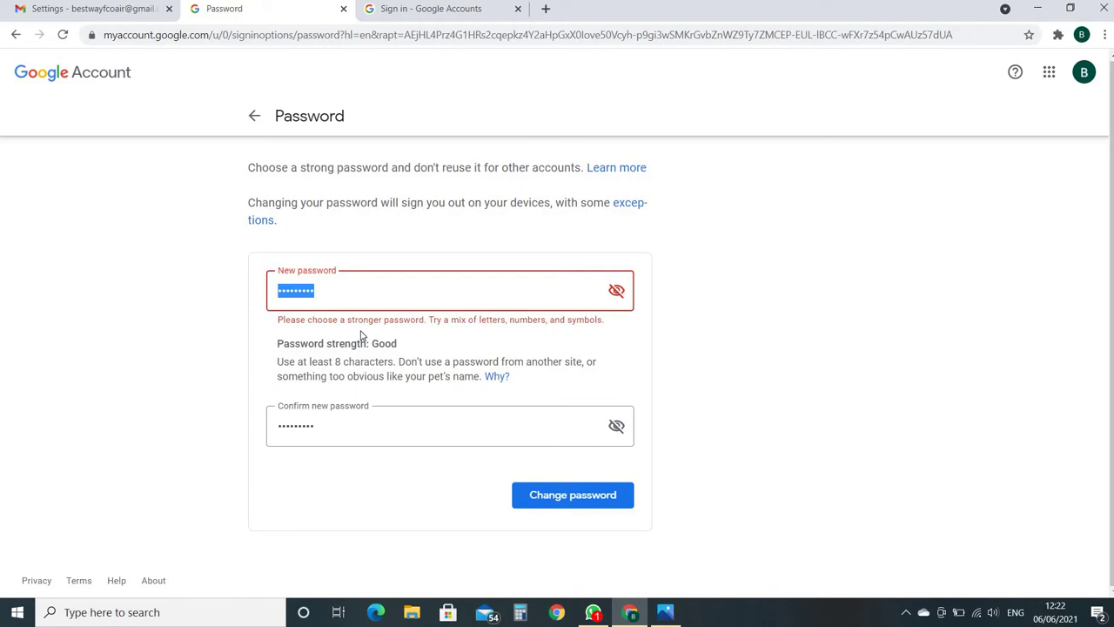
{"action": "type", "text": "a"}
{"action": "key", "text": "BackSpace"}
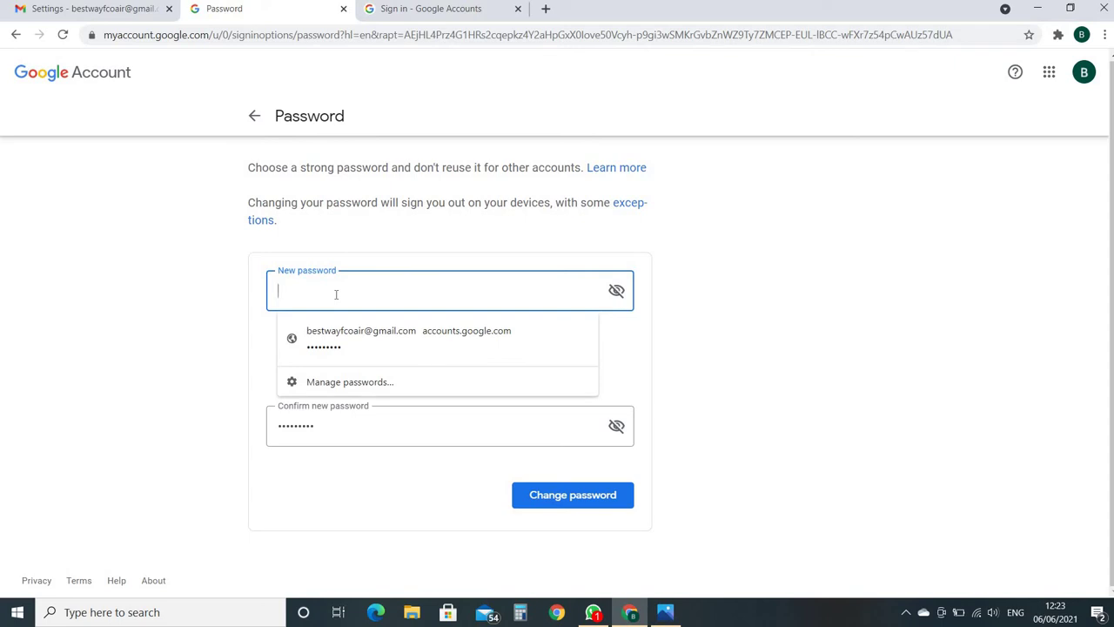
{"action": "key", "text": "ctrl+v"}
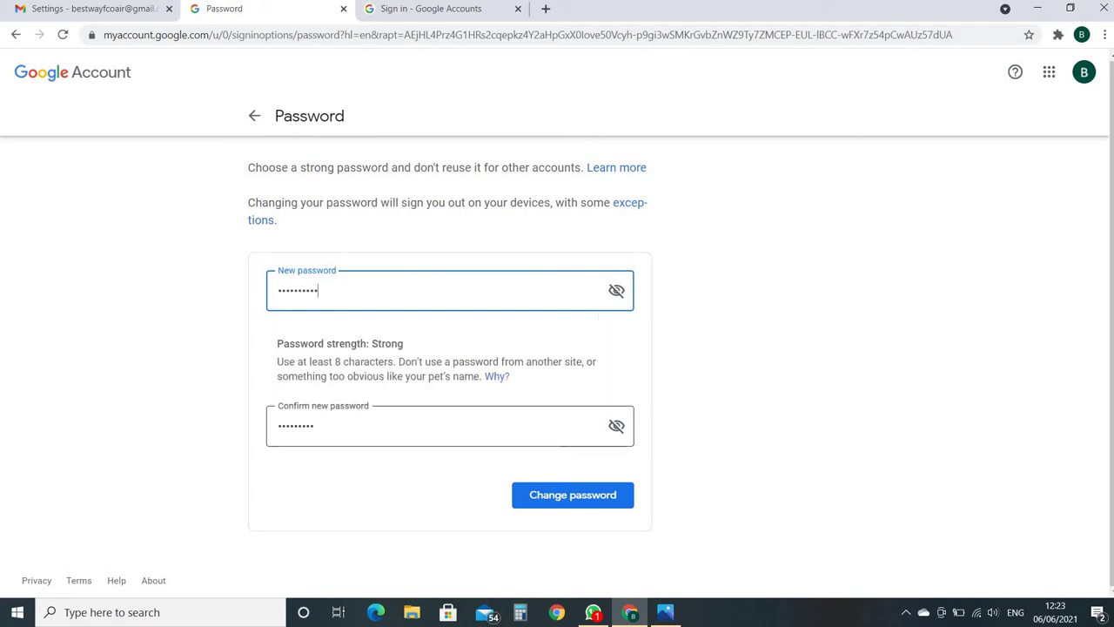
{"action": "key", "text": "Tab"}
{"action": "type", "text": "*****"}
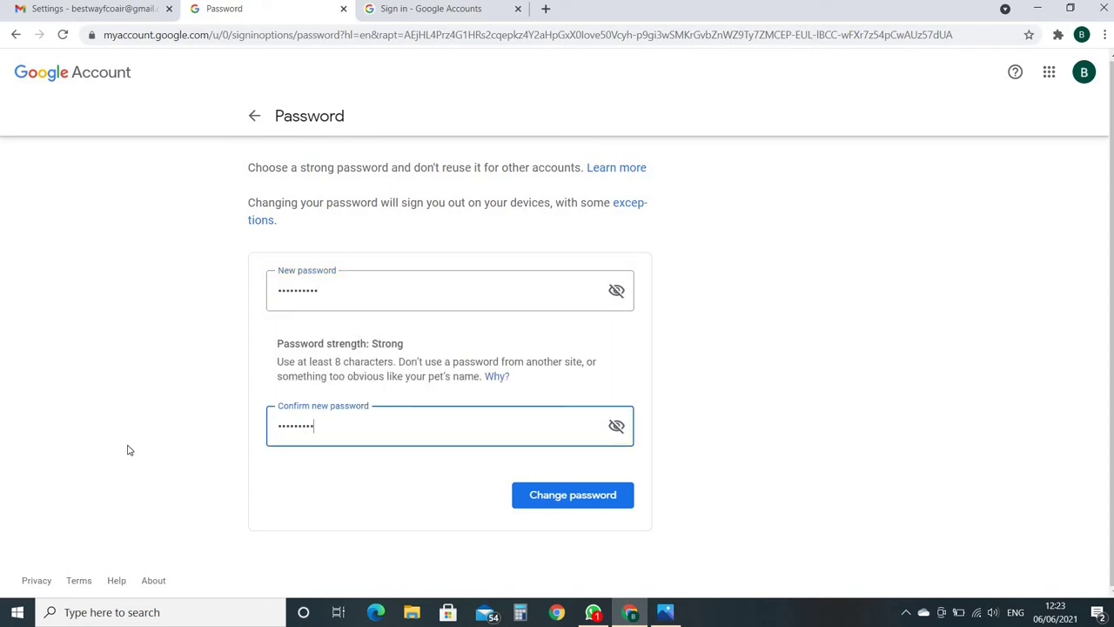
{"action": "left_click", "coordinate": [658, 427]}
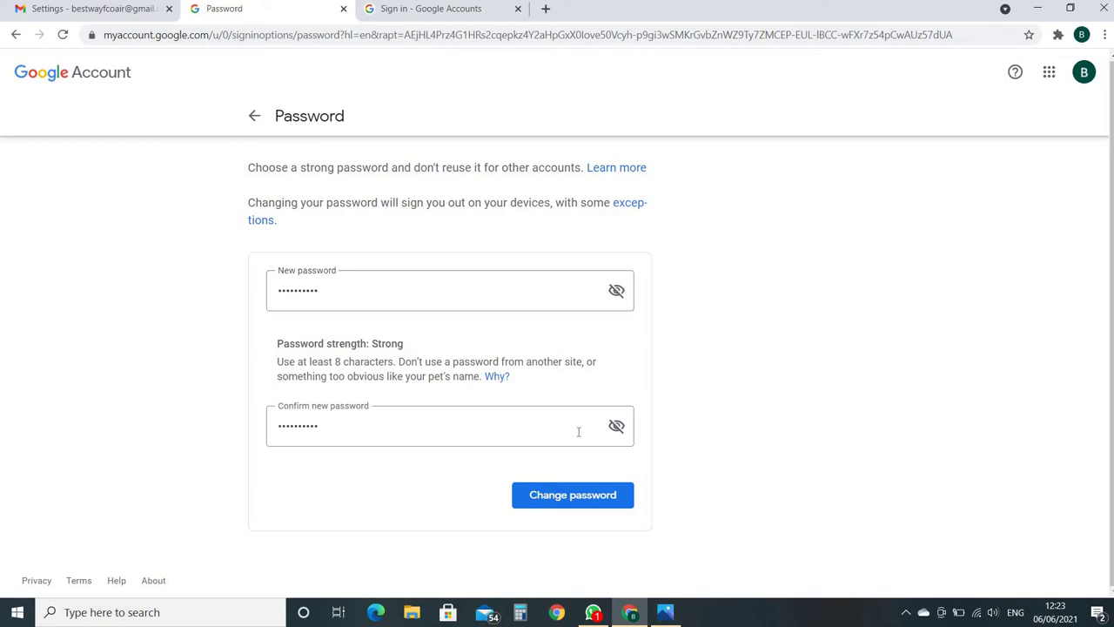
{"action": "left_click", "coordinate": [586, 503]}
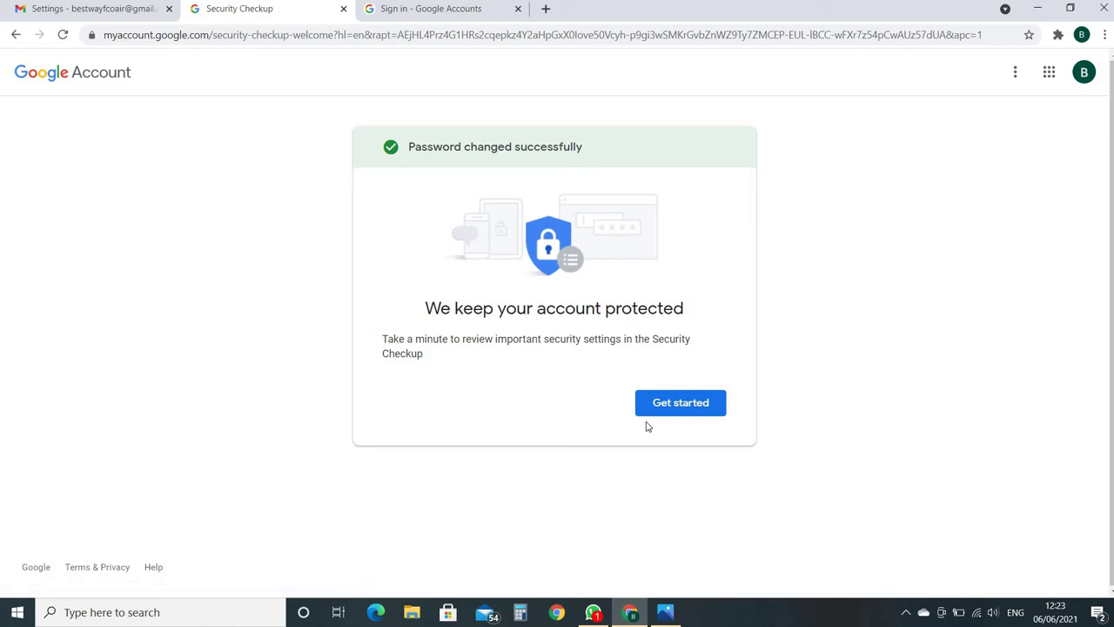
- Start the Security Checkup, look over its sections, and continue to the Google Account
{"action": "left_click", "coordinate": [667, 406]}
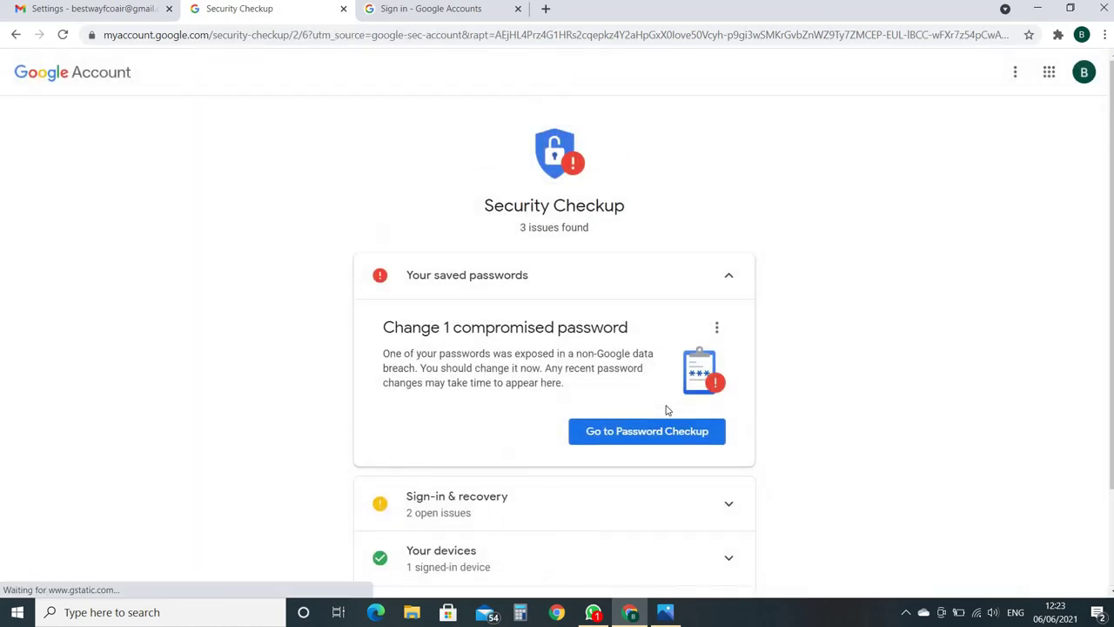
{"action": "scroll", "coordinate": [807, 399], "scroll_direction": "down", "scroll_amount": 3}
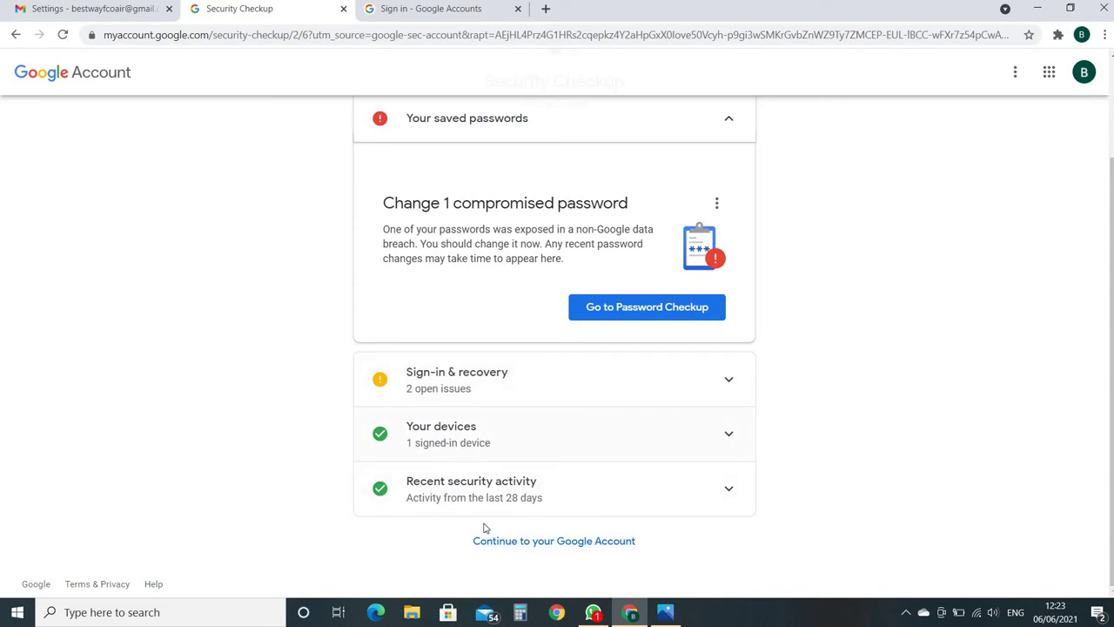
{"action": "left_click", "coordinate": [519, 543]}
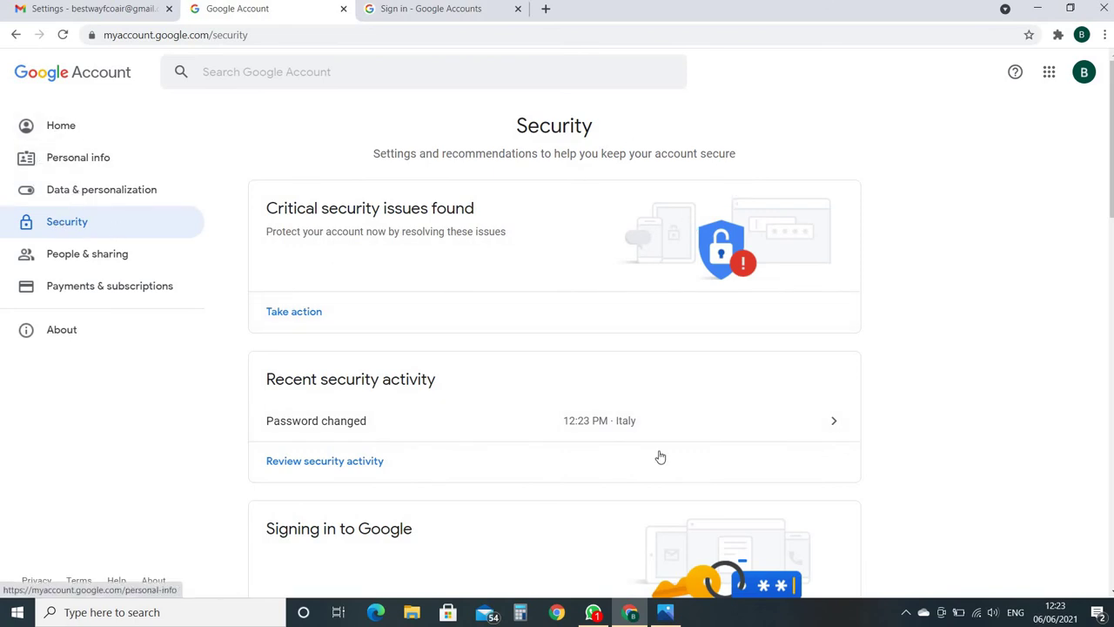
- Look through the account's Security page, including recovery options, signed-in devices, Google apps with account access and less secure app access
{"action": "scroll", "coordinate": [542, 414], "scroll_direction": "down", "scroll_amount": 8}
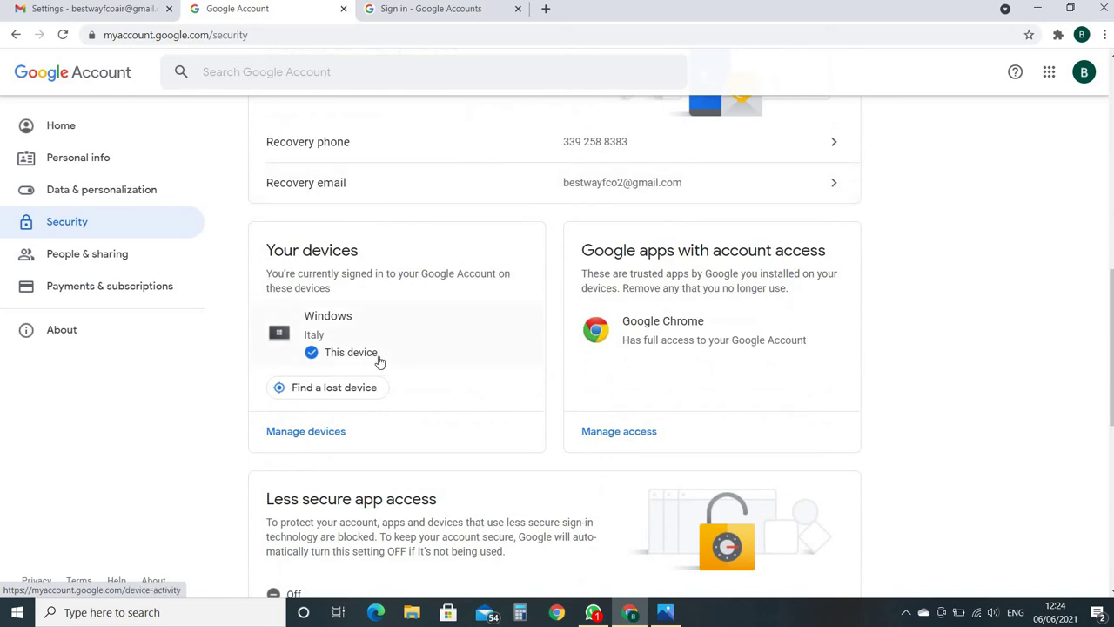
{"action": "scroll", "coordinate": [378, 361], "scroll_direction": "down", "scroll_amount": 2}
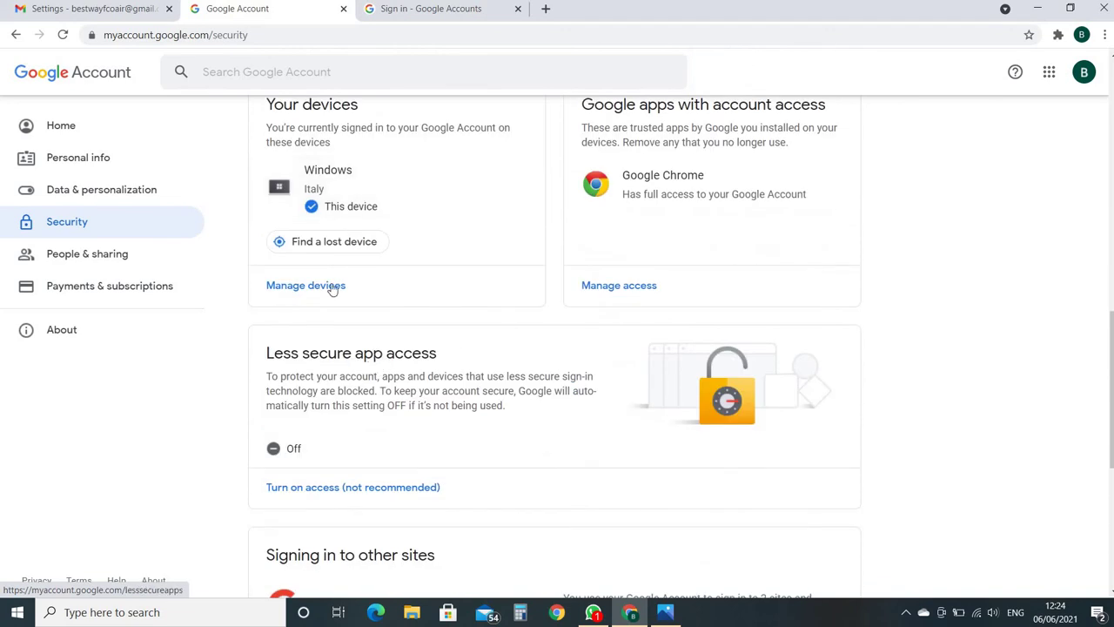
{"action": "scroll", "coordinate": [489, 317], "scroll_direction": "up", "scroll_amount": 3}
{"action": "scroll", "coordinate": [490, 317], "scroll_direction": "down", "scroll_amount": 5}
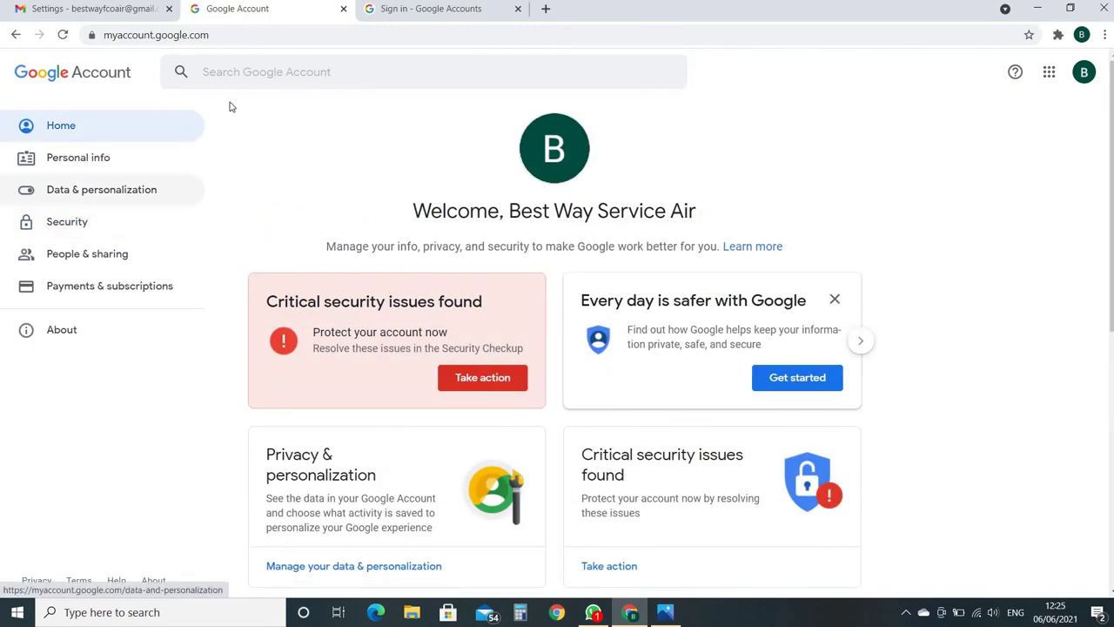
- Read Google's Security alert email about the password change in the Gmail inbox, and return to the inbox
{"action": "left_click", "coordinate": [163, 17]}
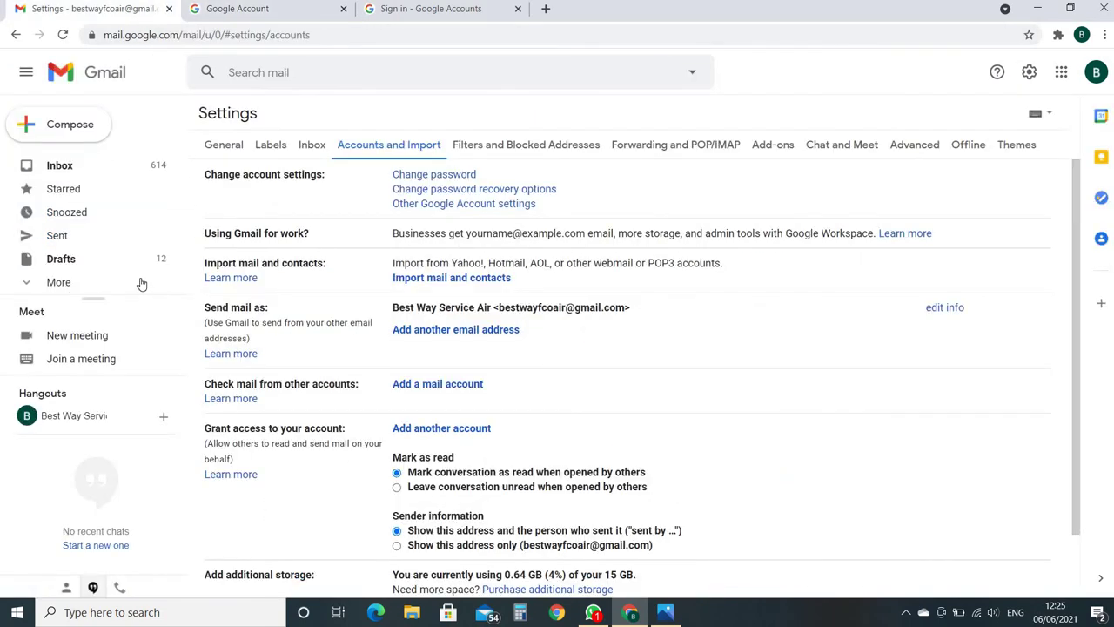
{"action": "left_click", "coordinate": [68, 170]}
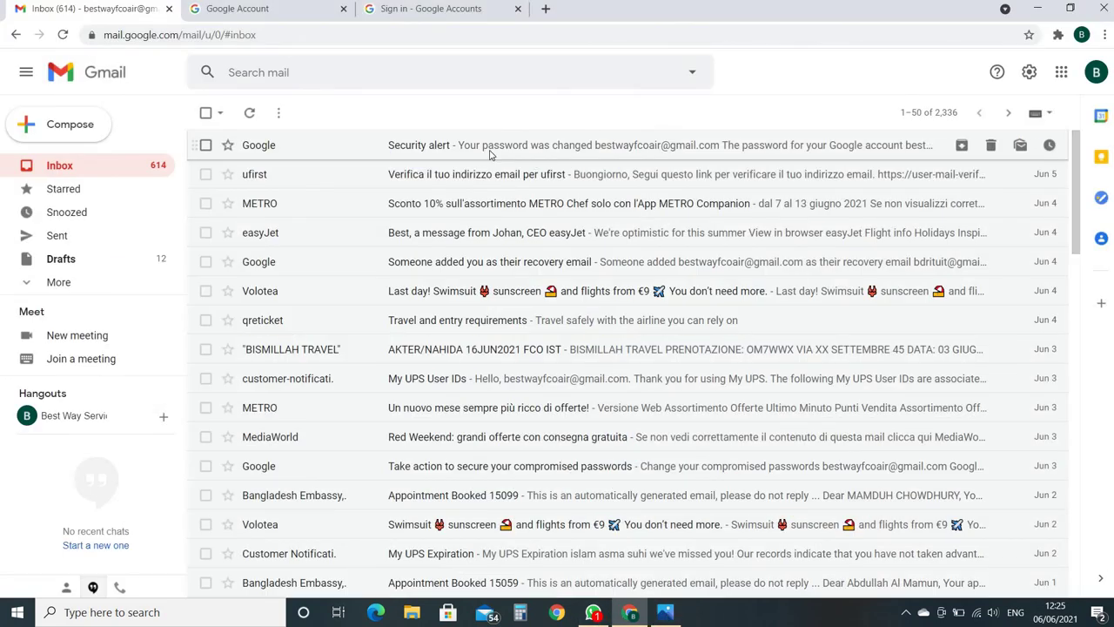
{"action": "left_click", "coordinate": [490, 148]}
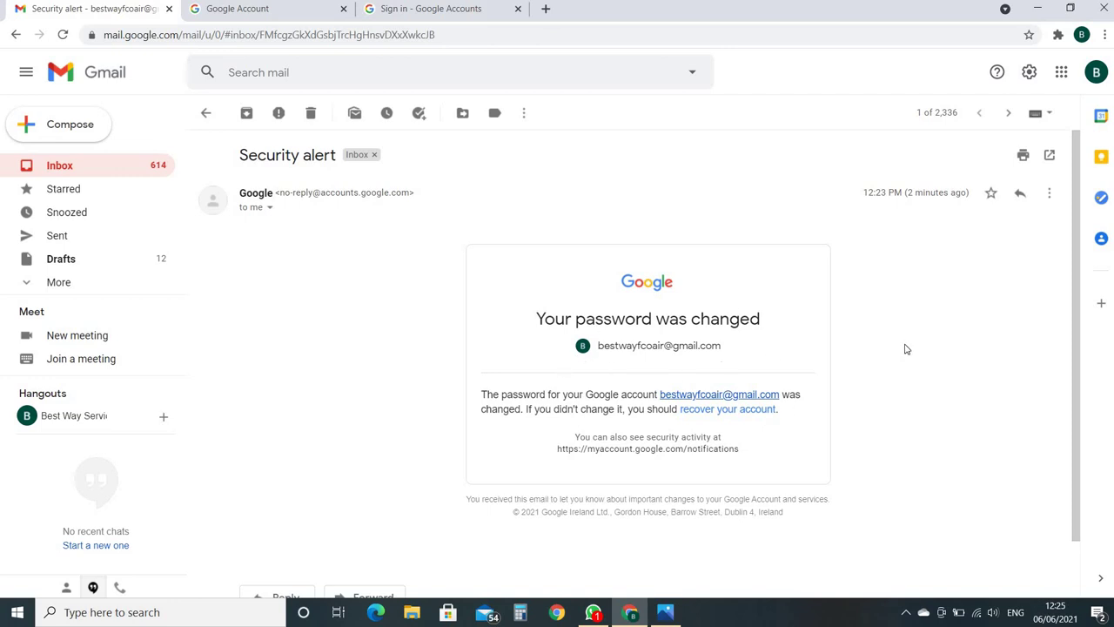
{"action": "left_click", "coordinate": [100, 168]}
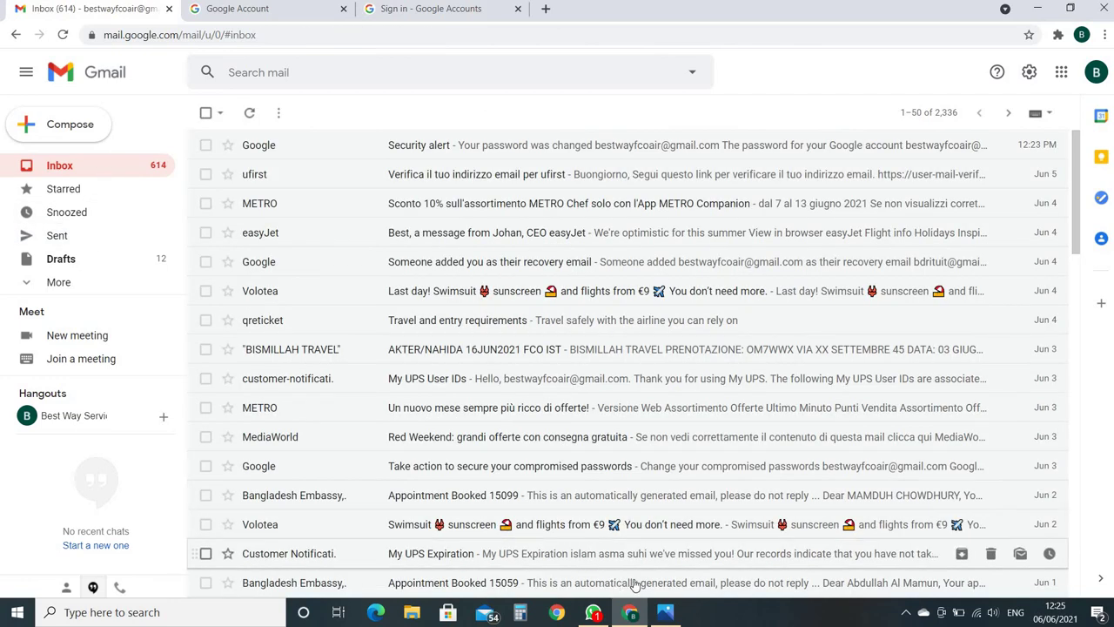